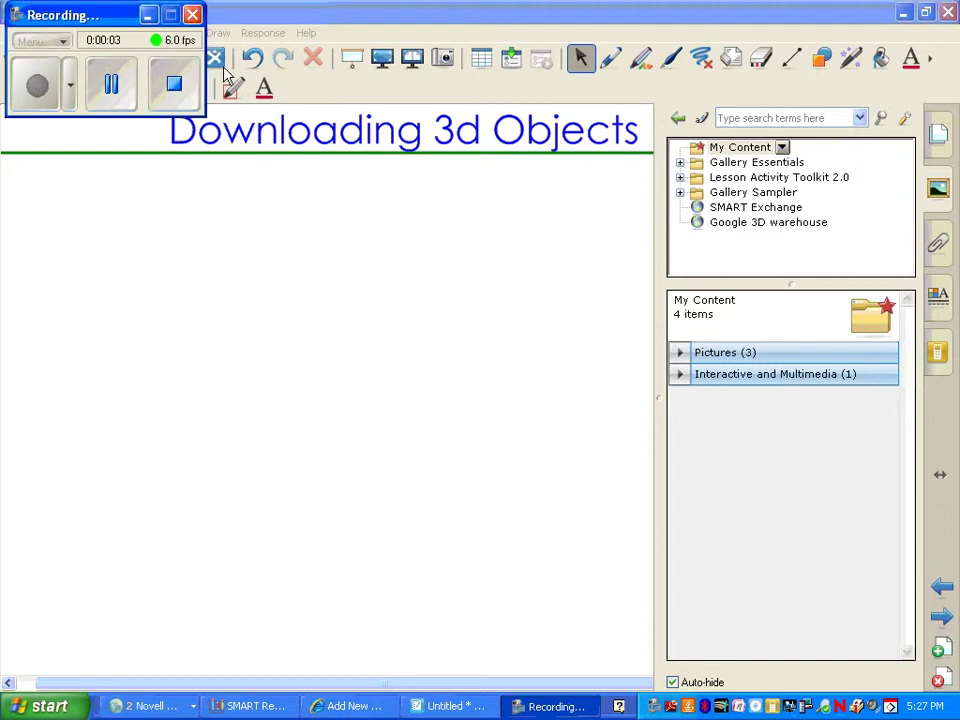
- Open the Google 3D warehouse in the Gallery and widen the Gallery area to show more of the site
click(146, 16)
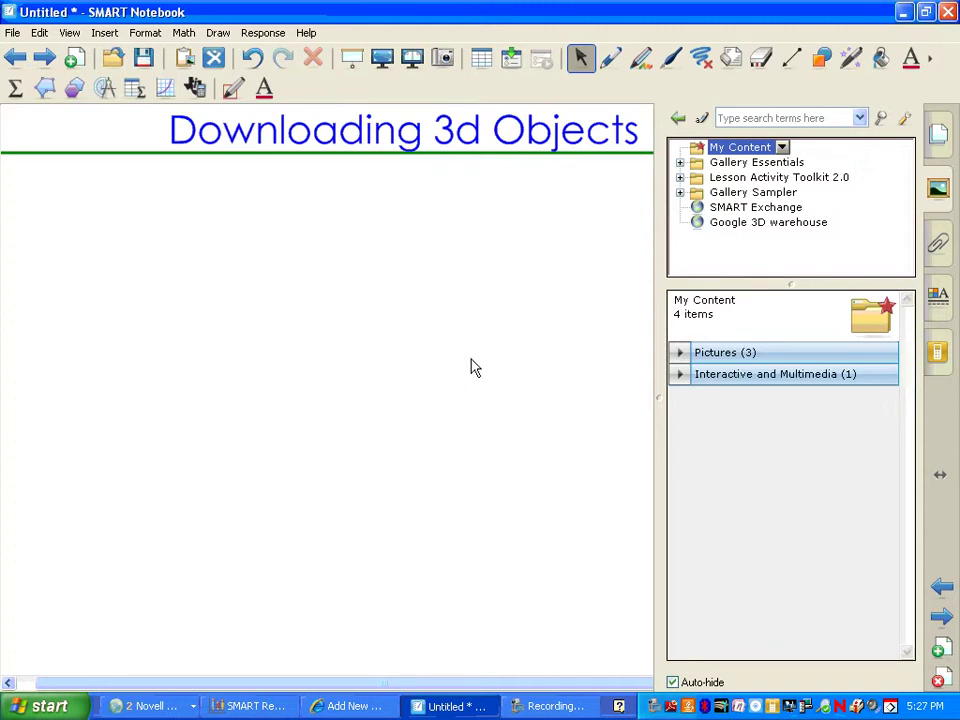
click(567, 322)
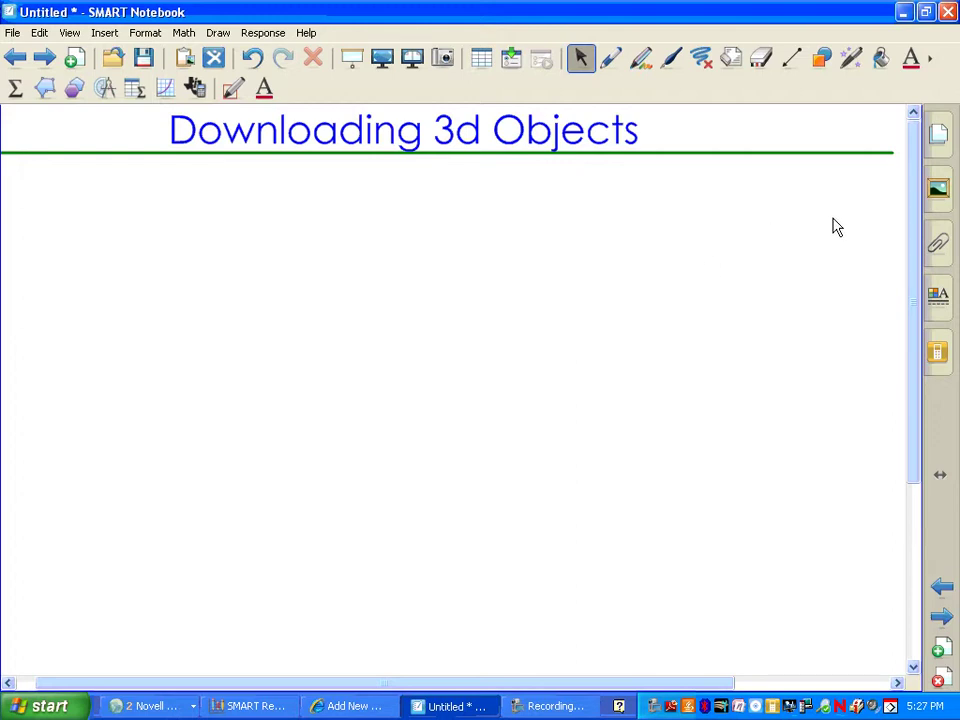
click(941, 198)
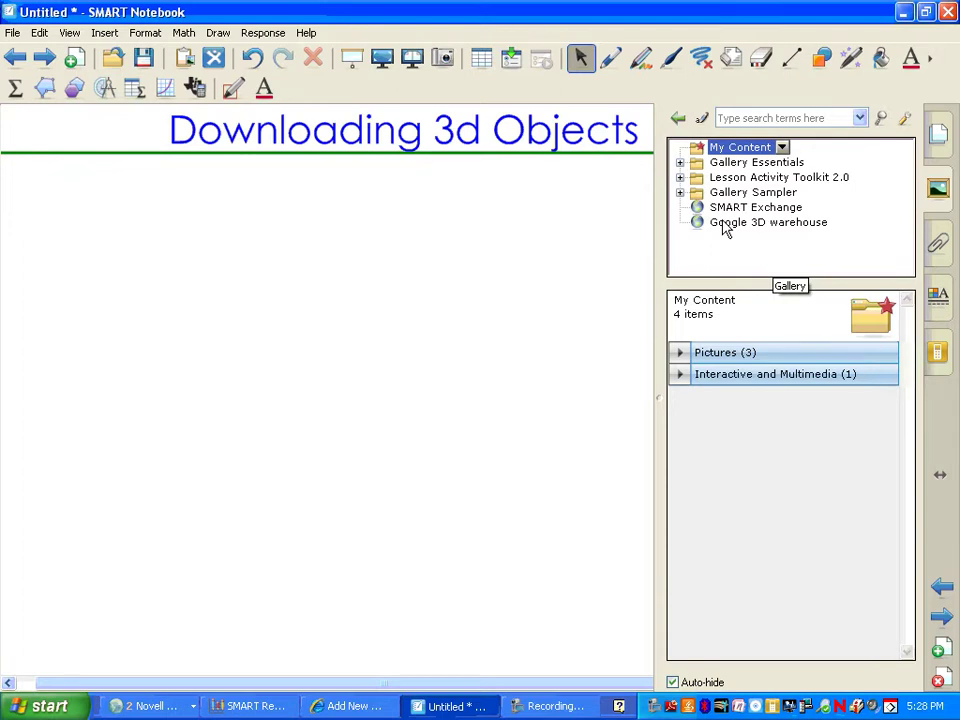
click(775, 224)
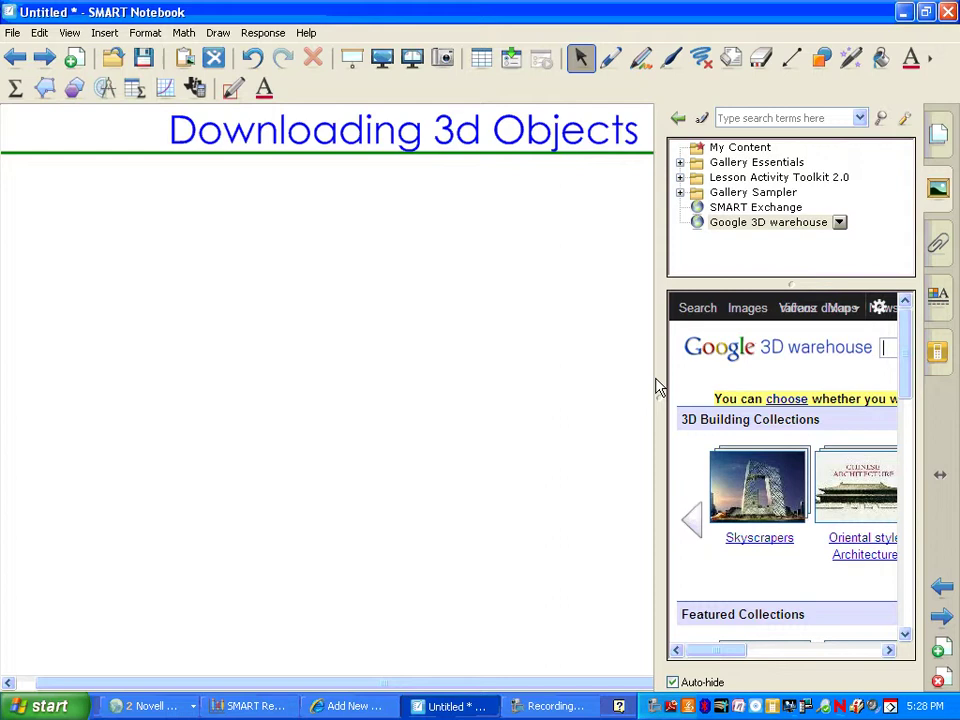
drag(659, 376, 436, 377)
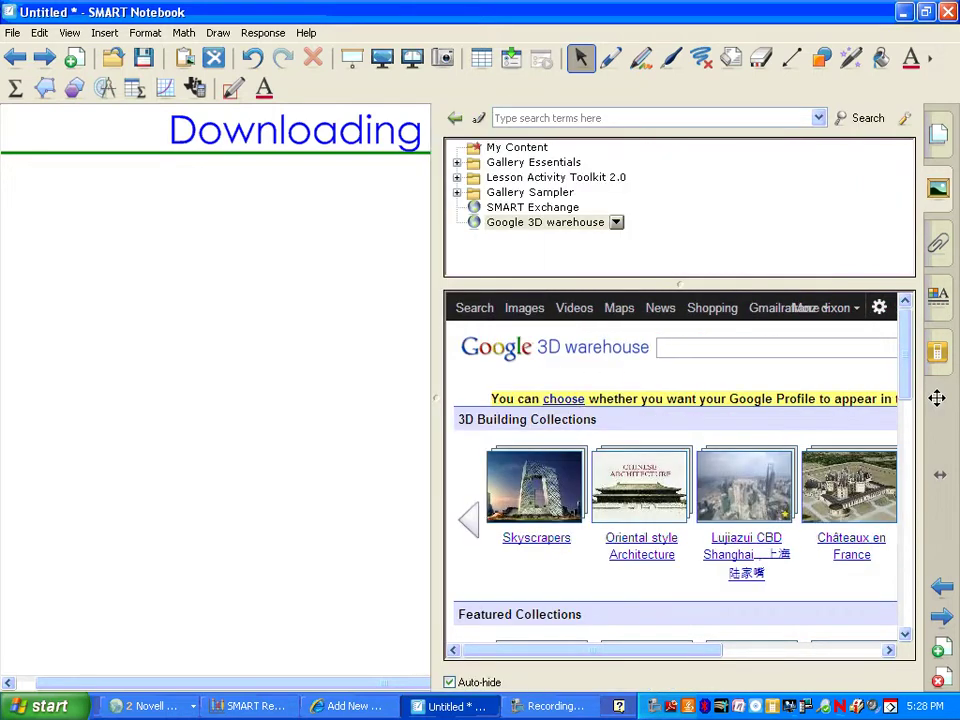
- Search the Google 3D warehouse for "cowboys stadium" models
drag(909, 392, 918, 369)
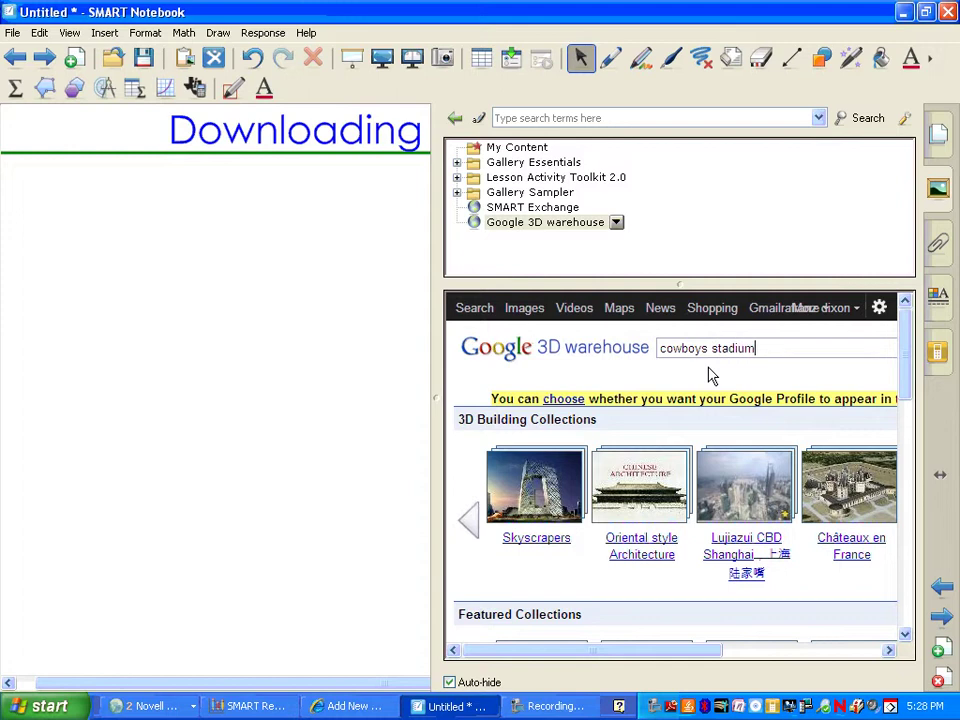
drag(705, 651, 766, 651)
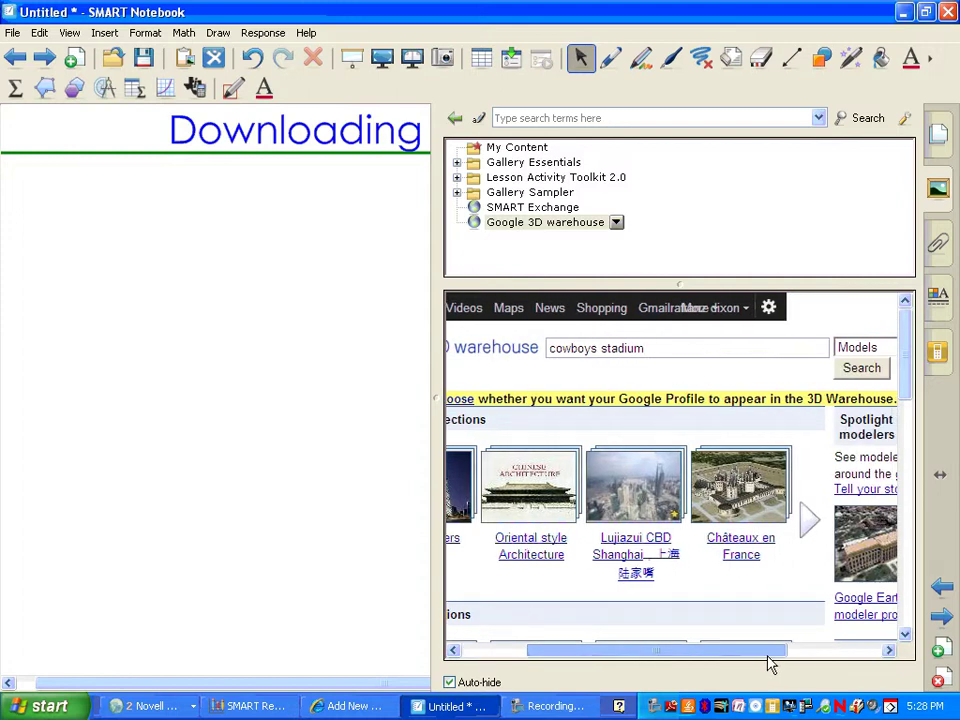
click(862, 370)
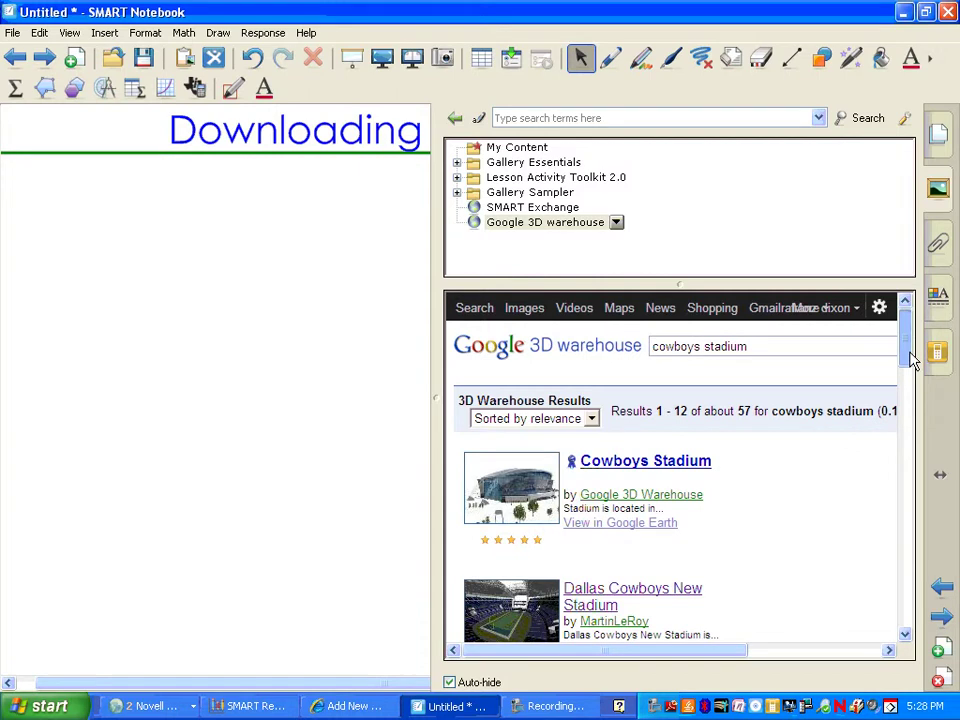
- Open the model page of Cowboys Stadium by Google 3D Warehouse from the search results
scroll(909, 360, down, 3)
mouse_move(913, 383)
mouse_down()
mouse_move(917, 364)
mouse_move(926, 499)
mouse_move(927, 371)
mouse_up()
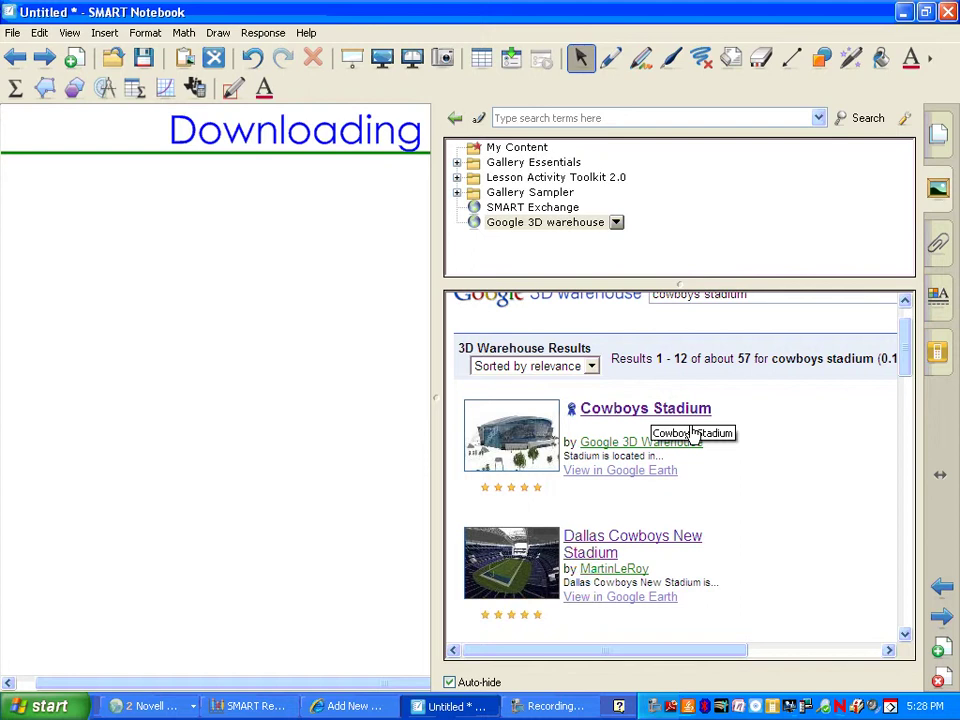
click(650, 410)
scroll(908, 396, down, 1)
scroll(838, 538, down, 2)
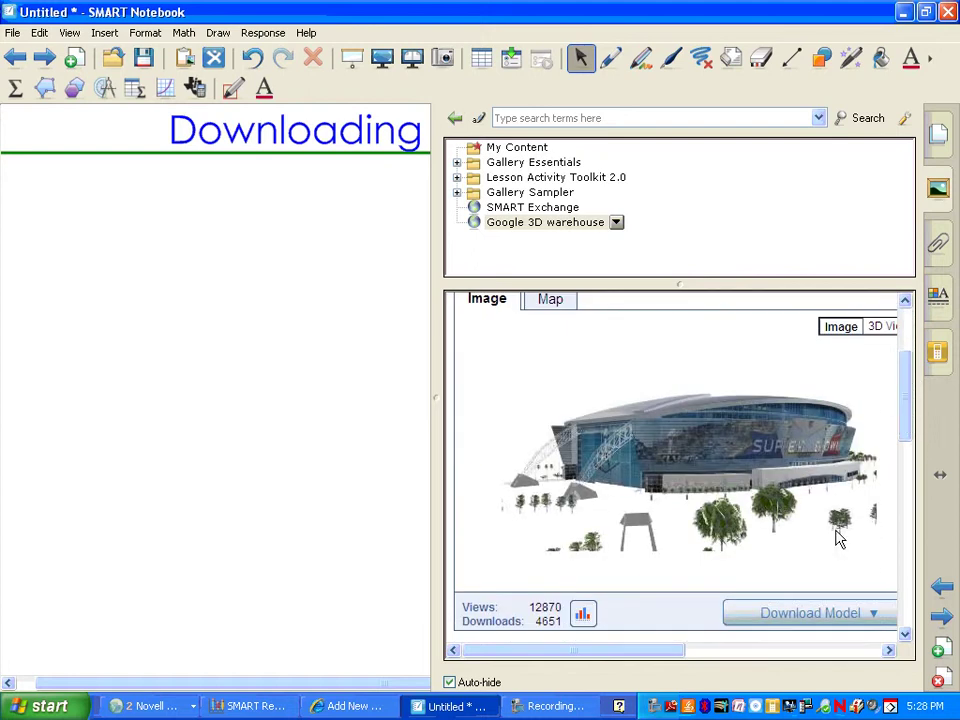
- Download the stadium model as Collada (.zip) and save it as Cowboy Stadium in My Documents, replacing the existing file
drag(660, 658, 701, 658)
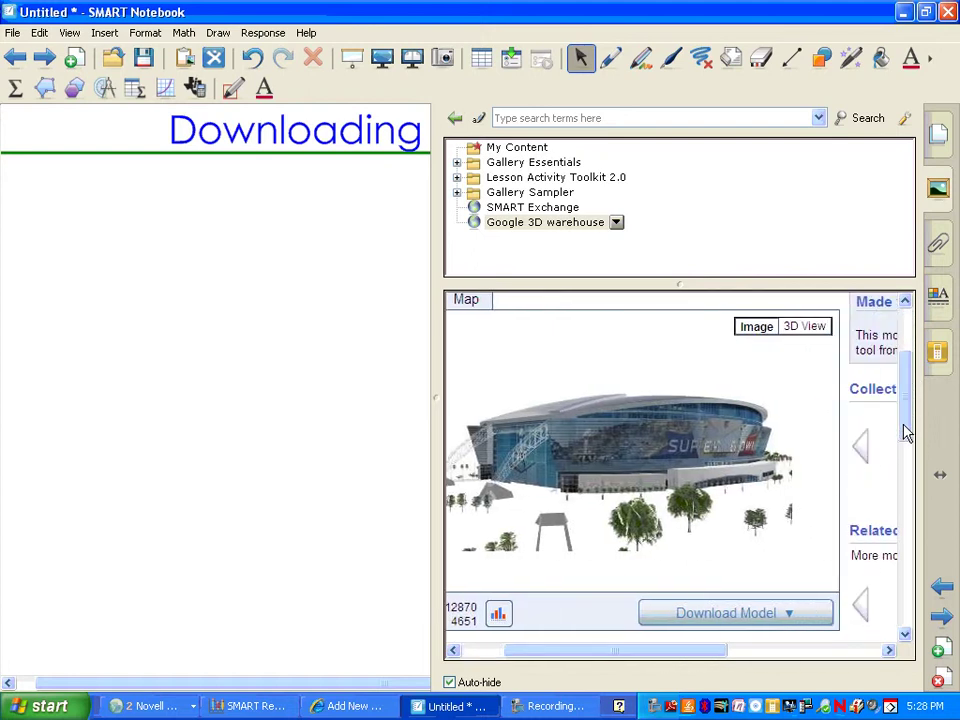
drag(906, 432, 910, 472)
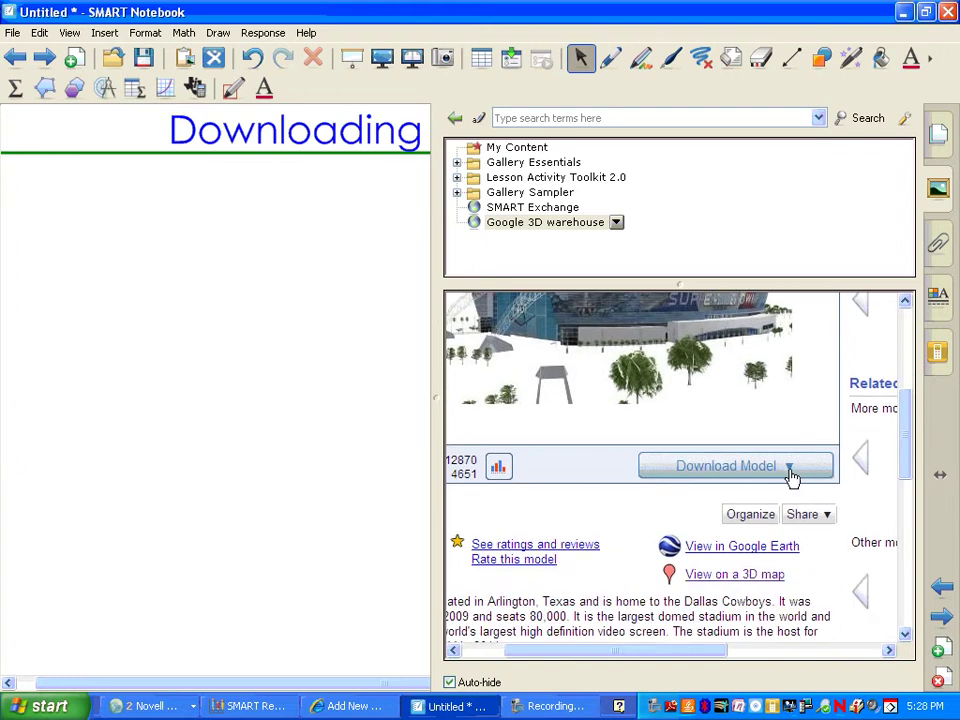
click(790, 470)
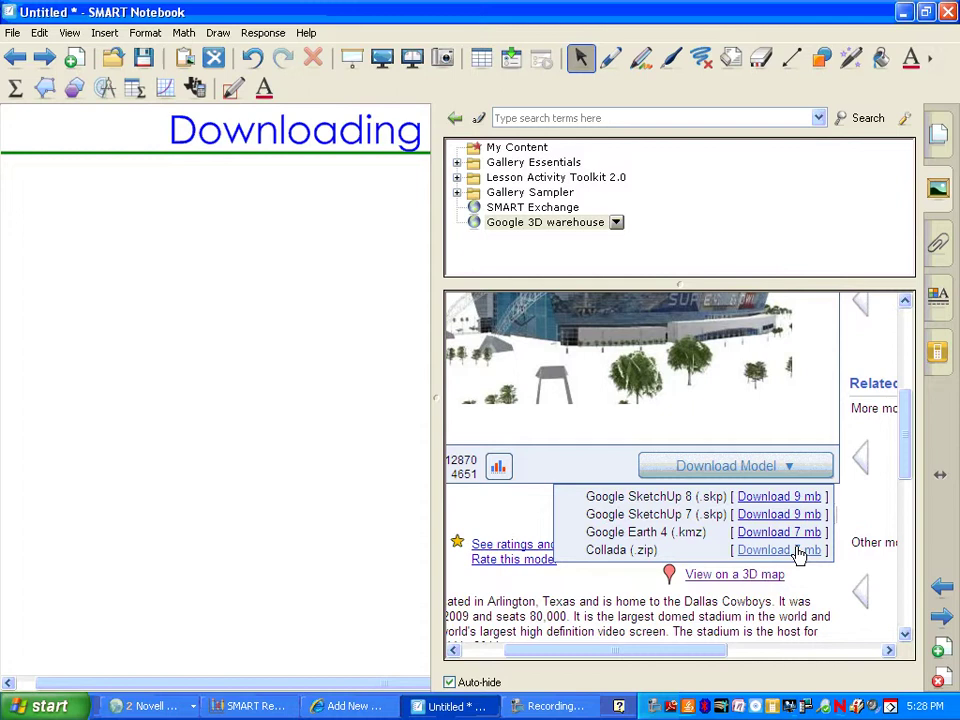
click(800, 551)
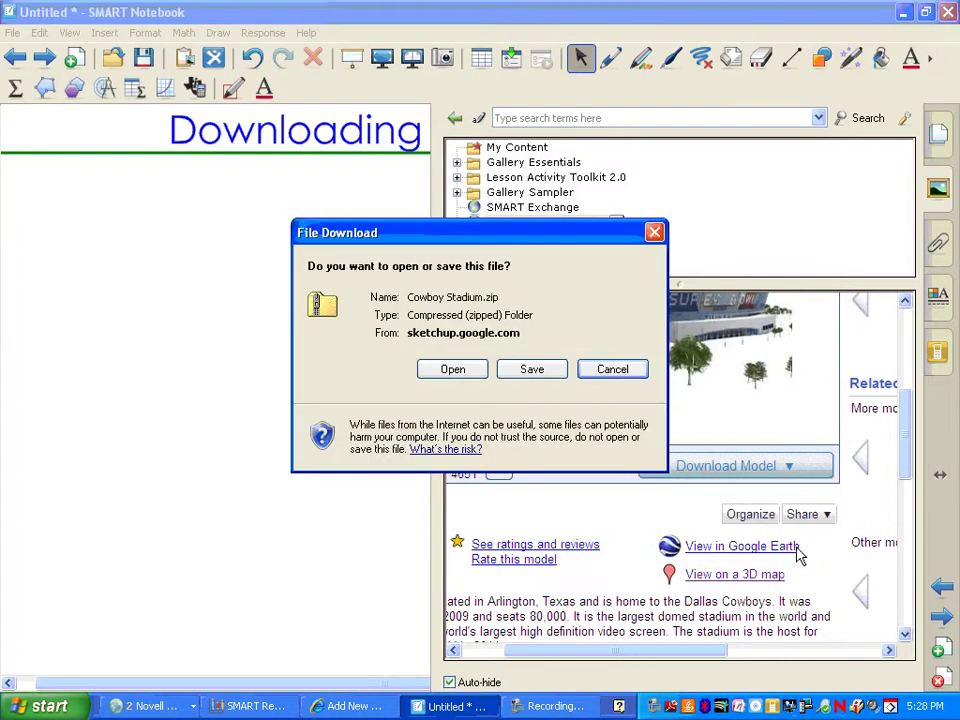
click(531, 369)
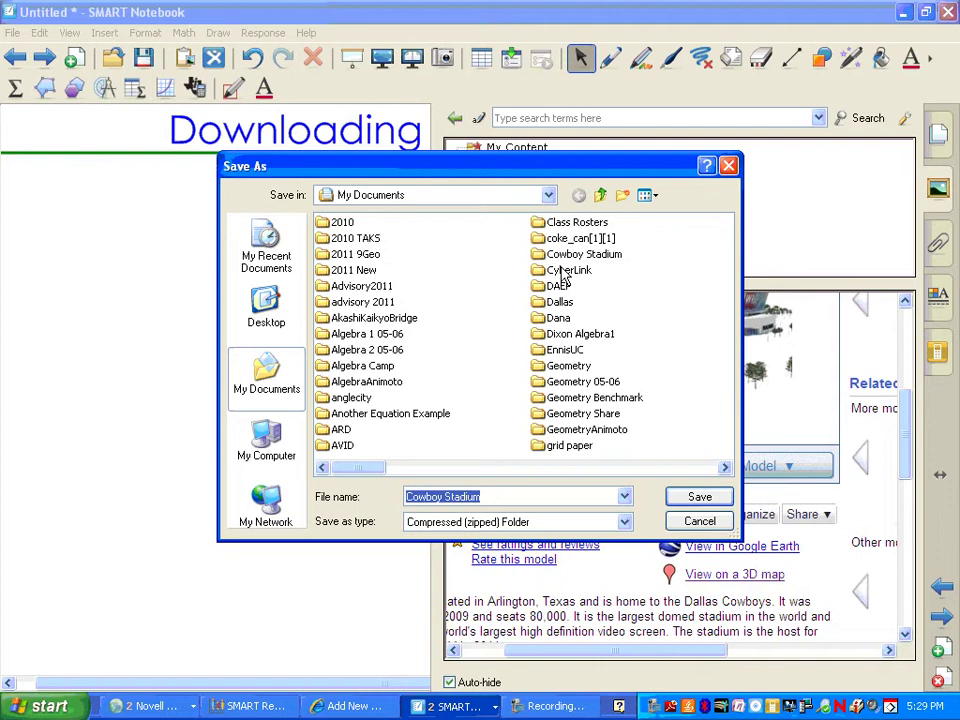
click(699, 496)
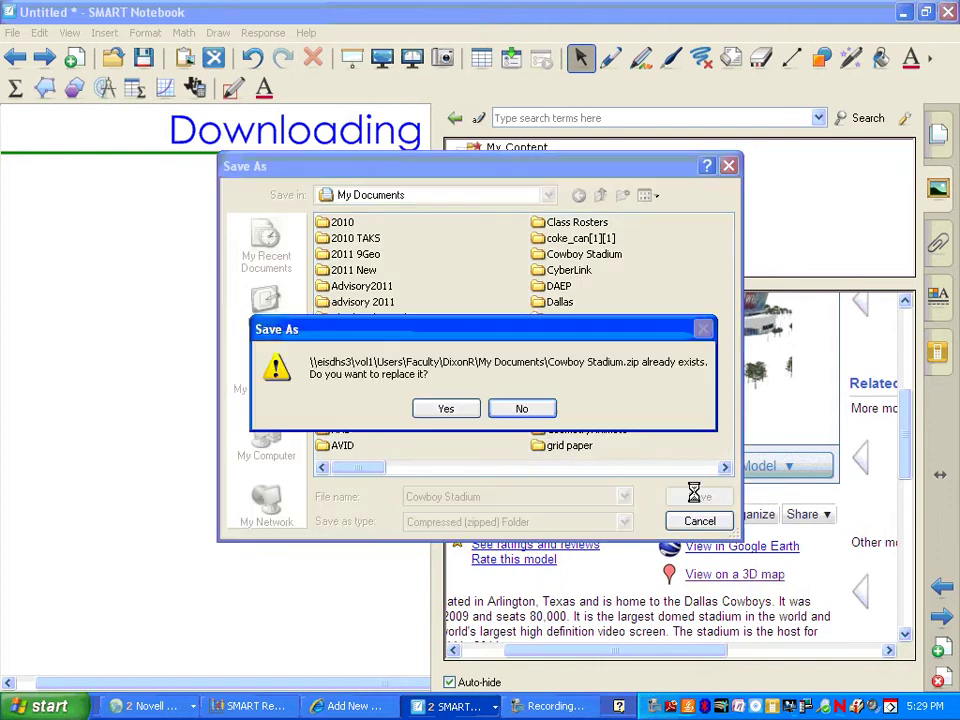
click(460, 407)
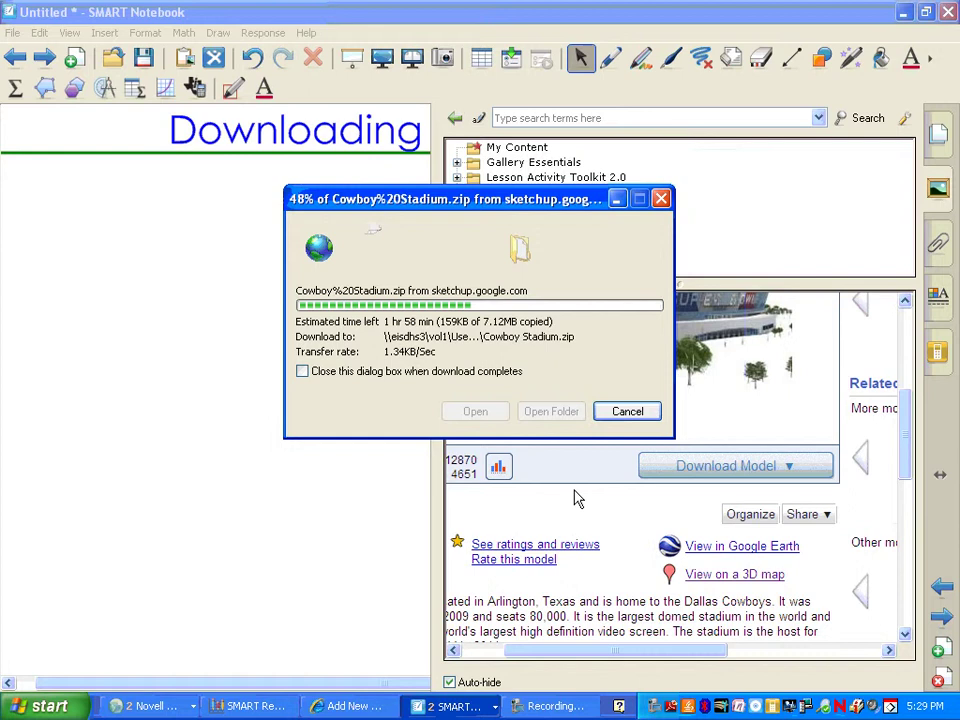
- Extract all files of the downloaded Cowboy Stadium.zip to the Cowboy Stadium folder in My Documents and close both folder windows
click(482, 415)
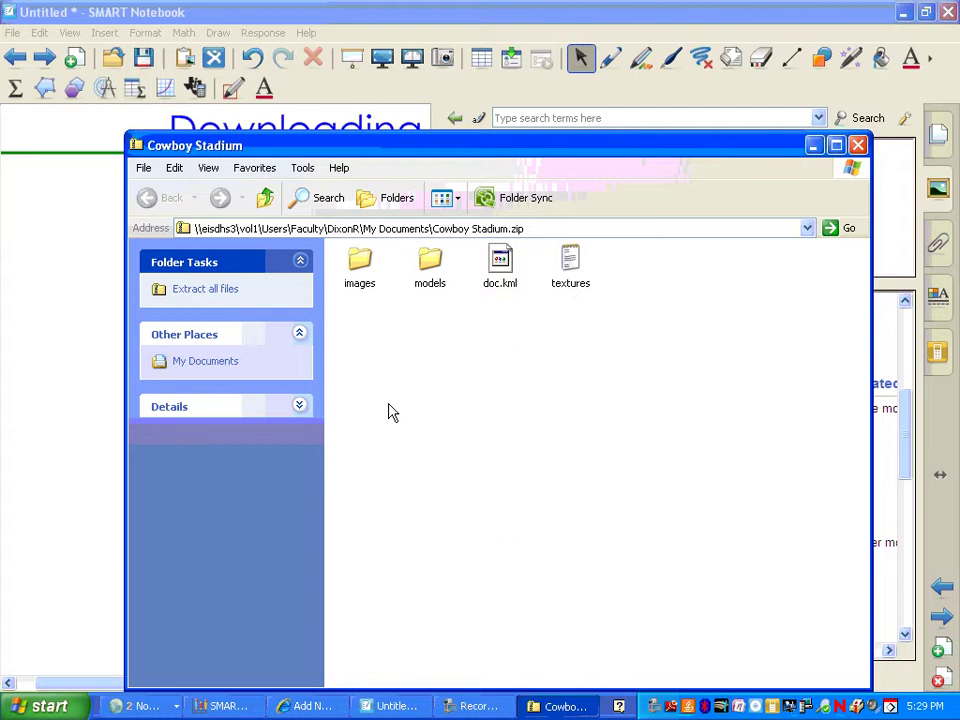
click(205, 292)
click(390, 474)
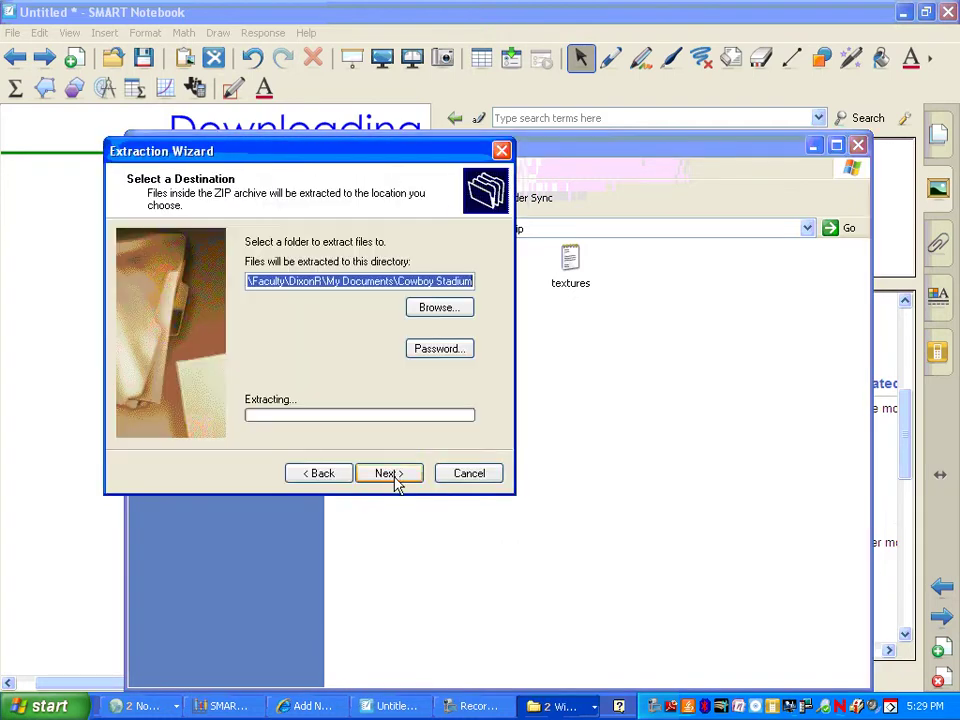
click(392, 474)
click(442, 381)
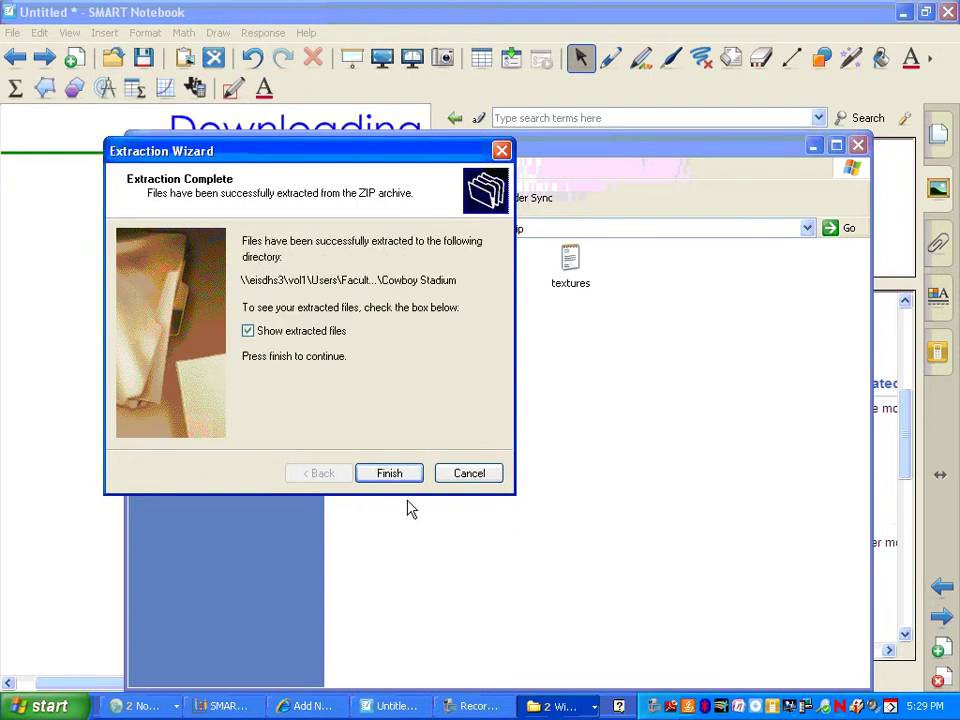
click(389, 474)
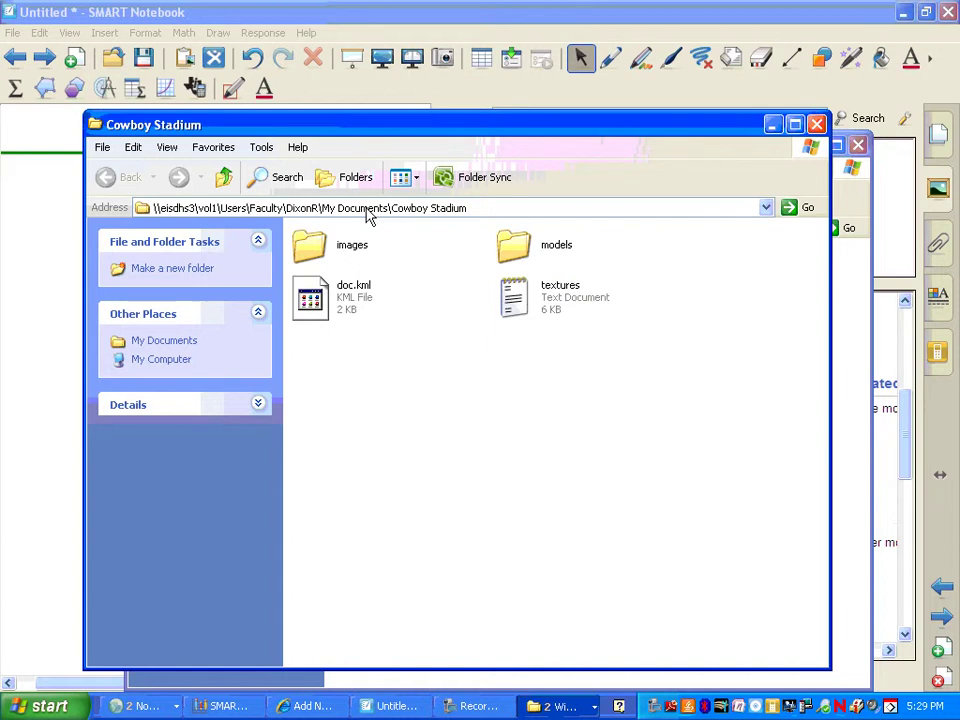
click(816, 124)
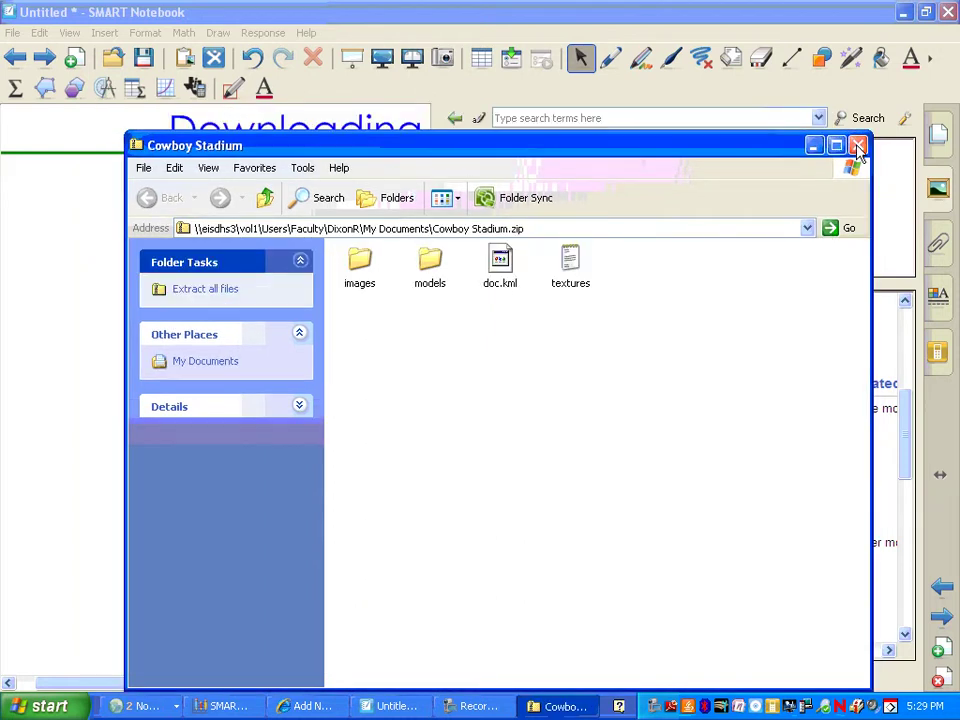
click(857, 145)
- Insert the 3D file warehouse_model.dae from the models folder of Cowboy Stadium onto the notebook page
click(237, 347)
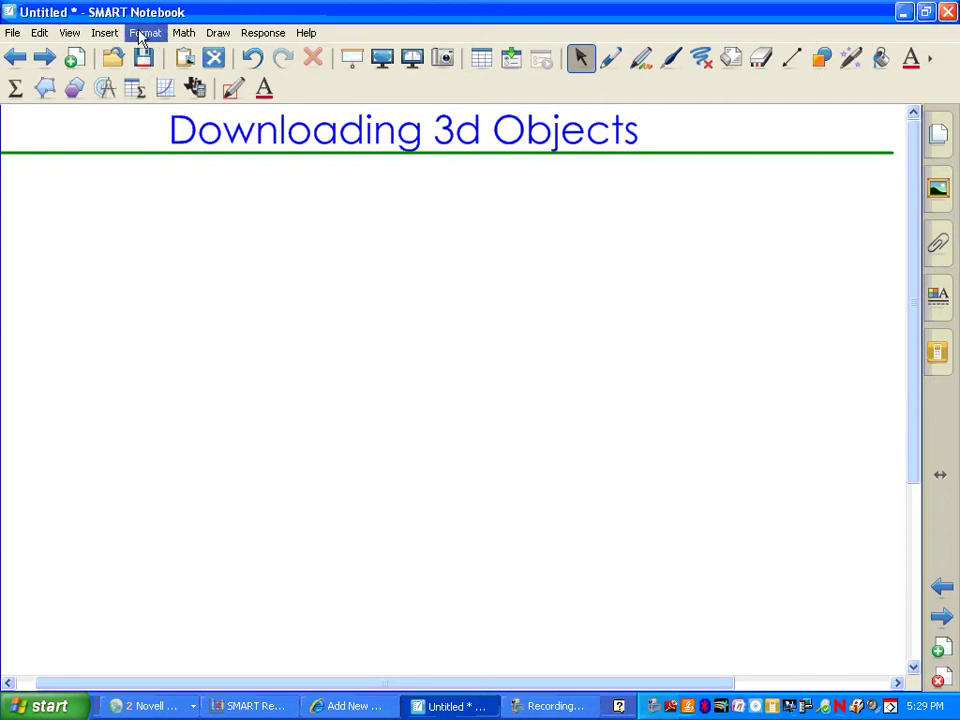
click(104, 33)
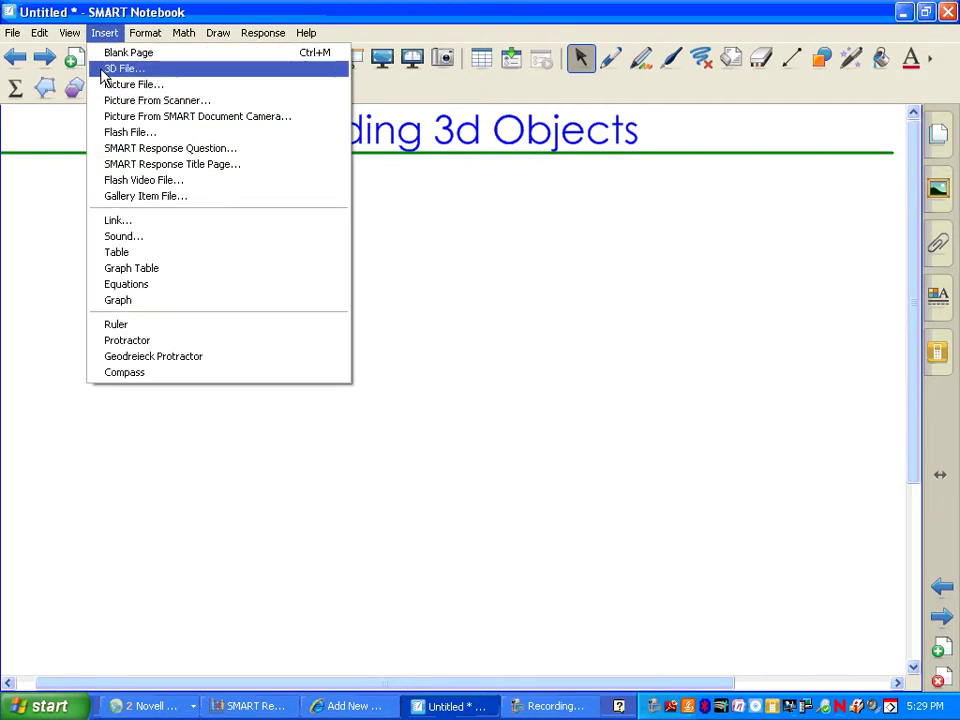
click(118, 67)
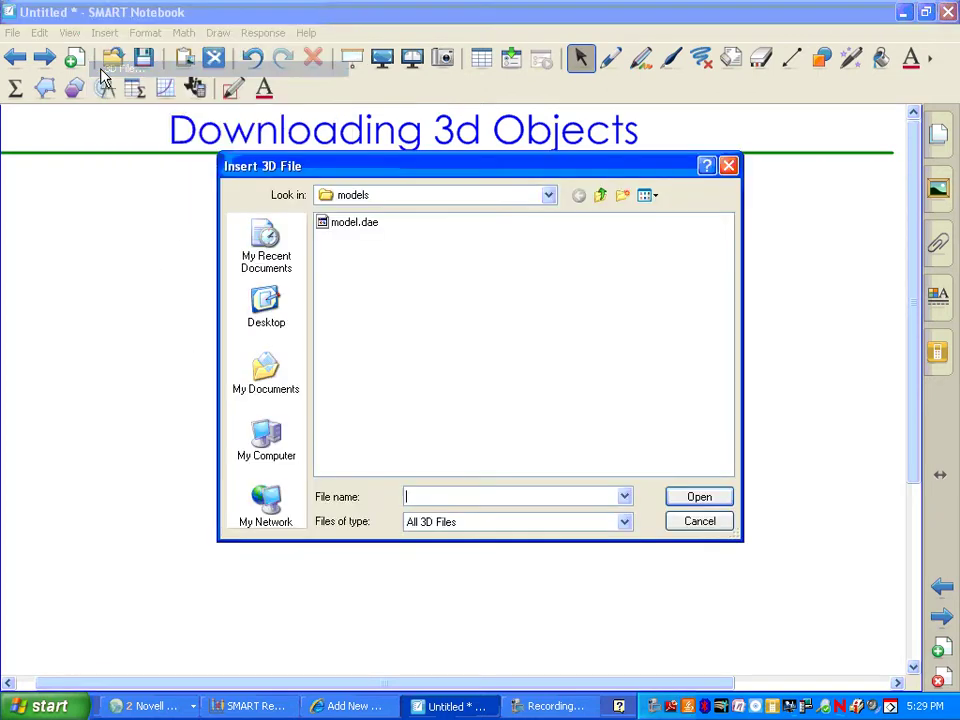
click(601, 196)
click(601, 196)
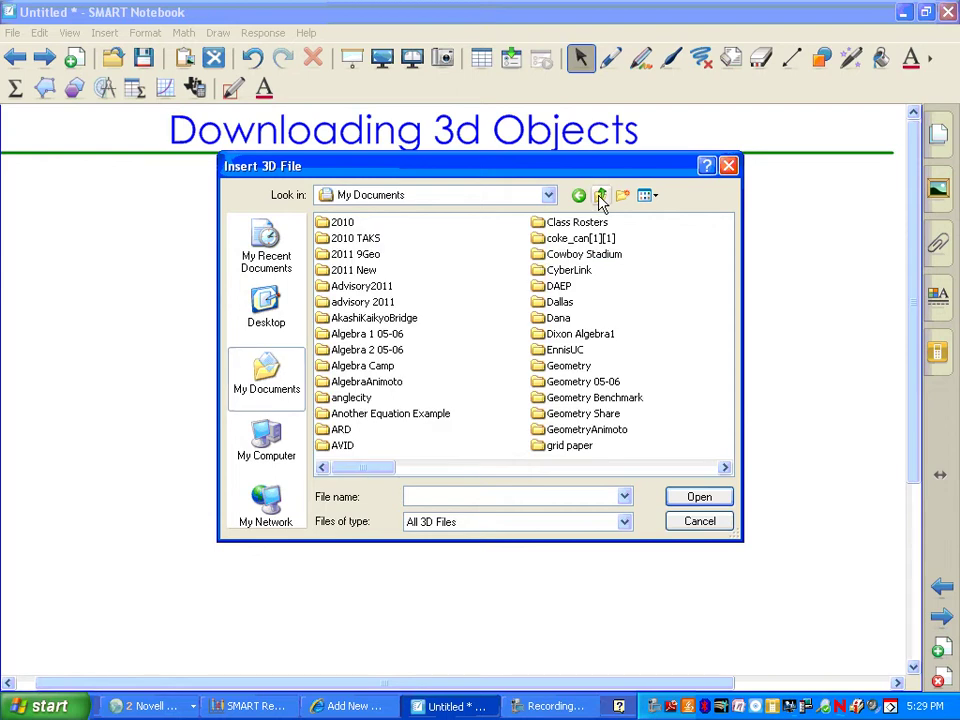
double_click(550, 256)
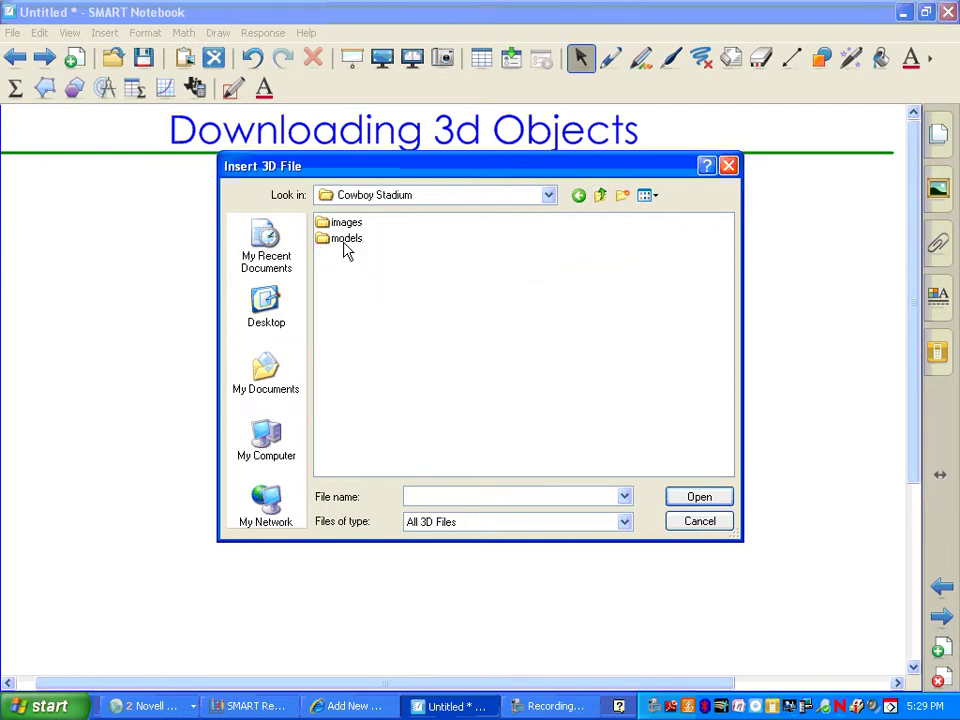
double_click(344, 239)
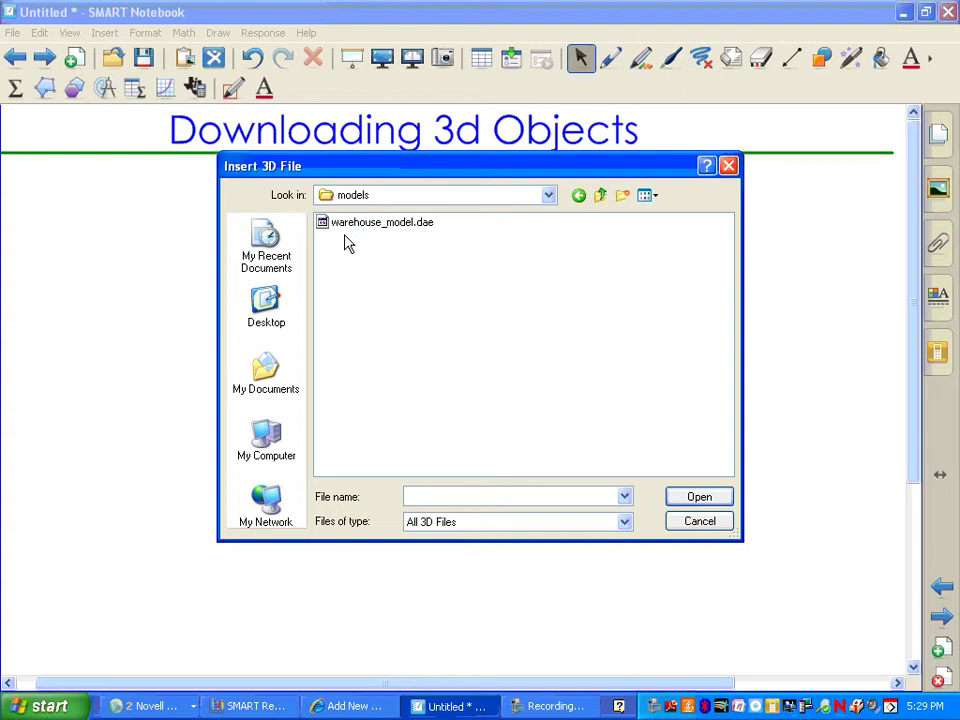
click(349, 224)
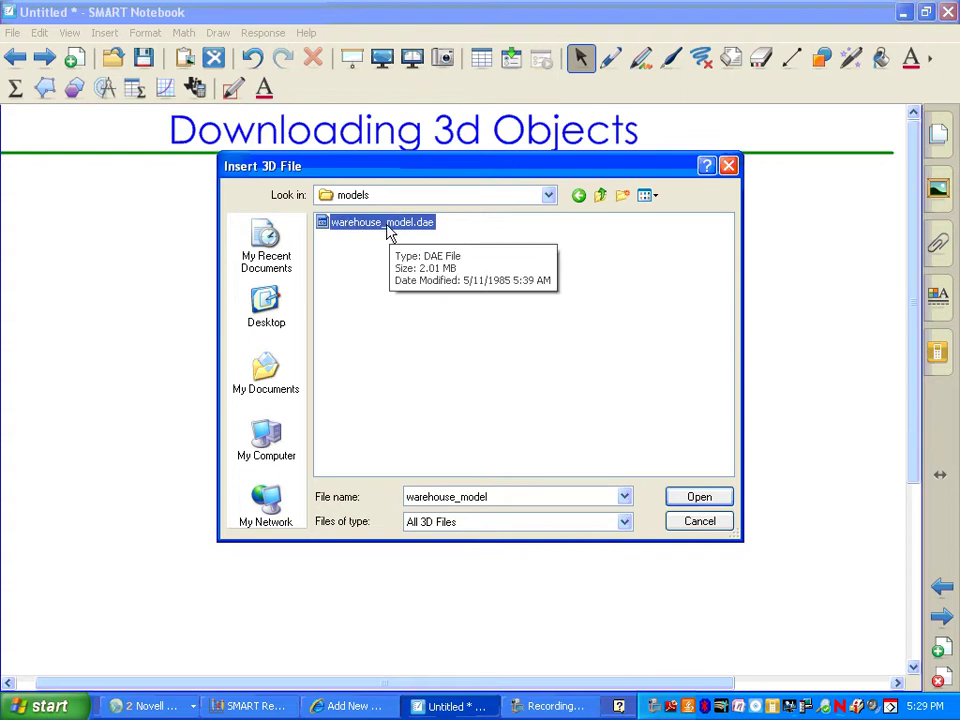
click(697, 498)
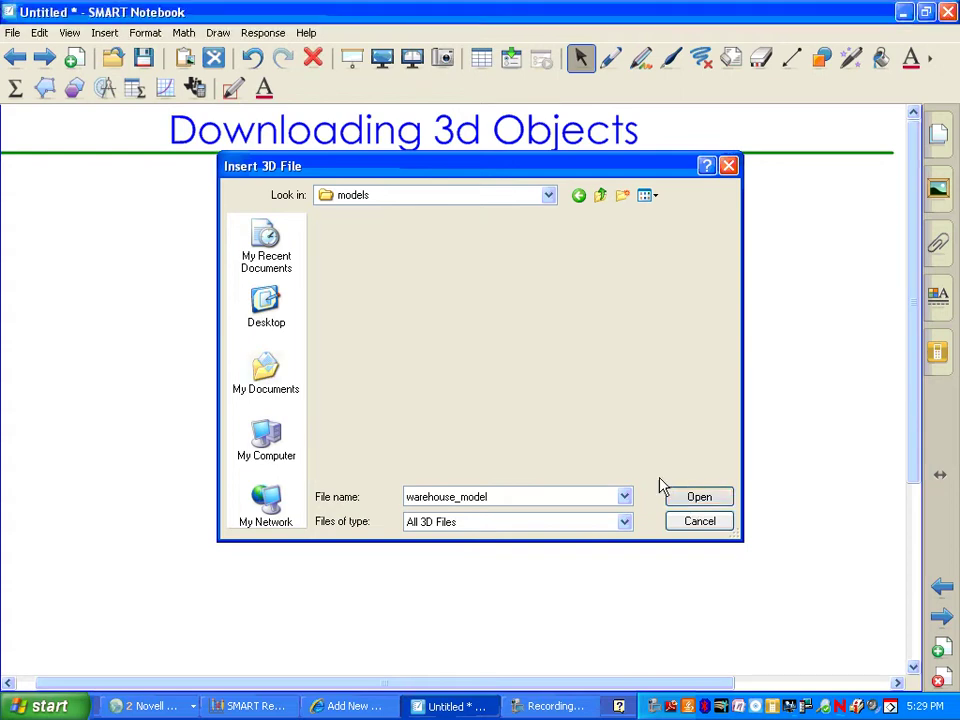
- Enlarge the inserted stadium model and place it so the stadium sits near the middle of the page
drag(490, 421, 391, 438)
drag(596, 403, 381, 401)
drag(697, 440, 894, 521)
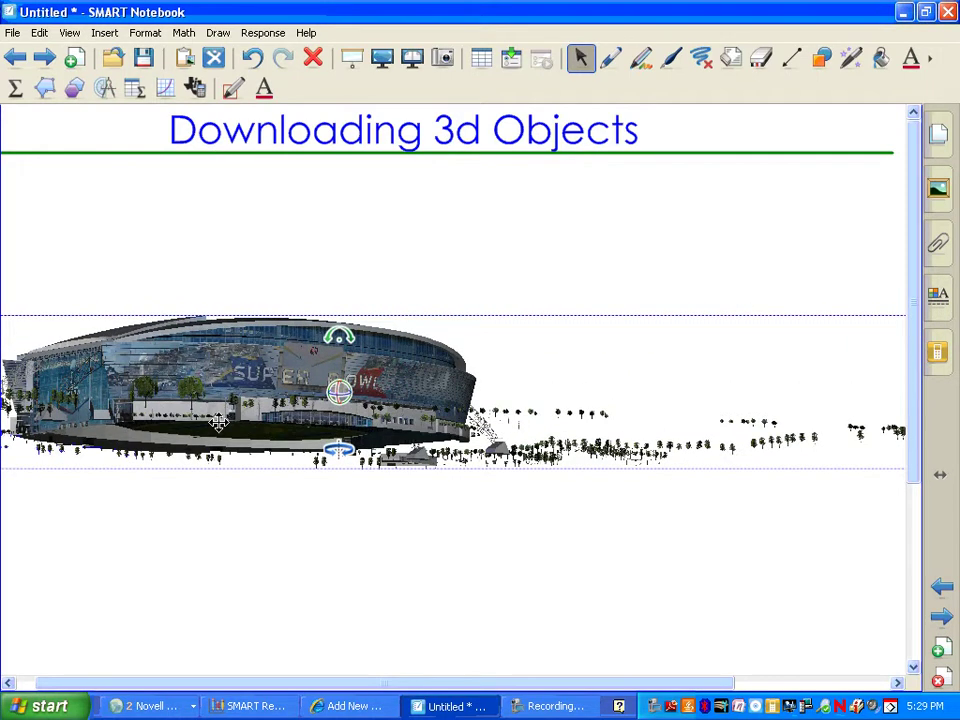
drag(345, 400, 510, 395)
drag(397, 381, 465, 379)
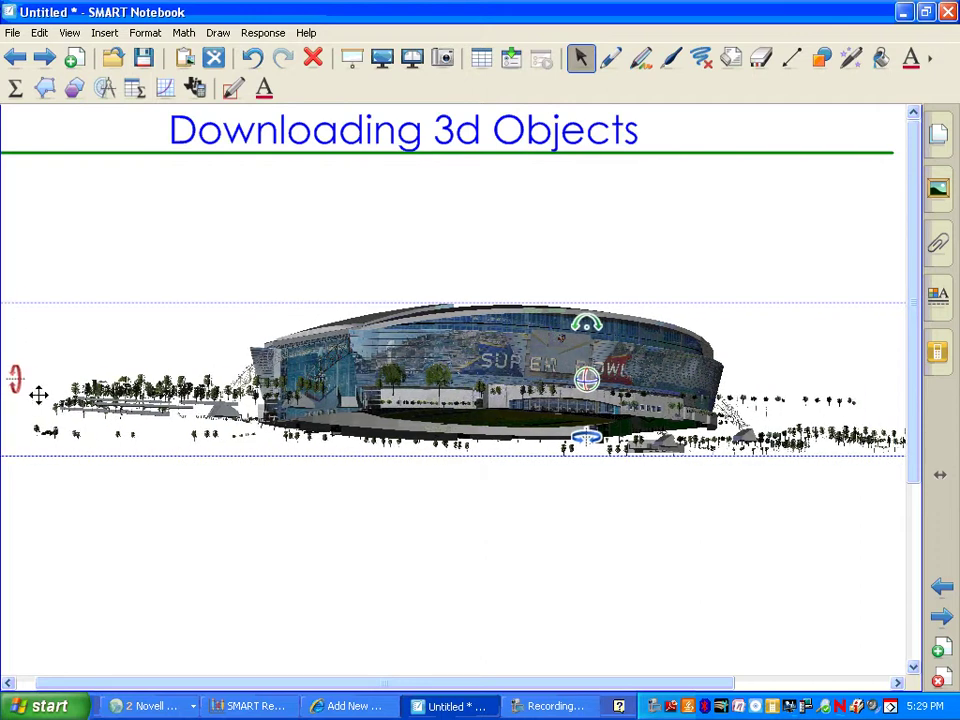
- Tilt the stadium model to show its roof, spin it around its vertical axis, and rotate it freely to view other sides
drag(10, 378, 16, 428)
drag(587, 430, 458, 428)
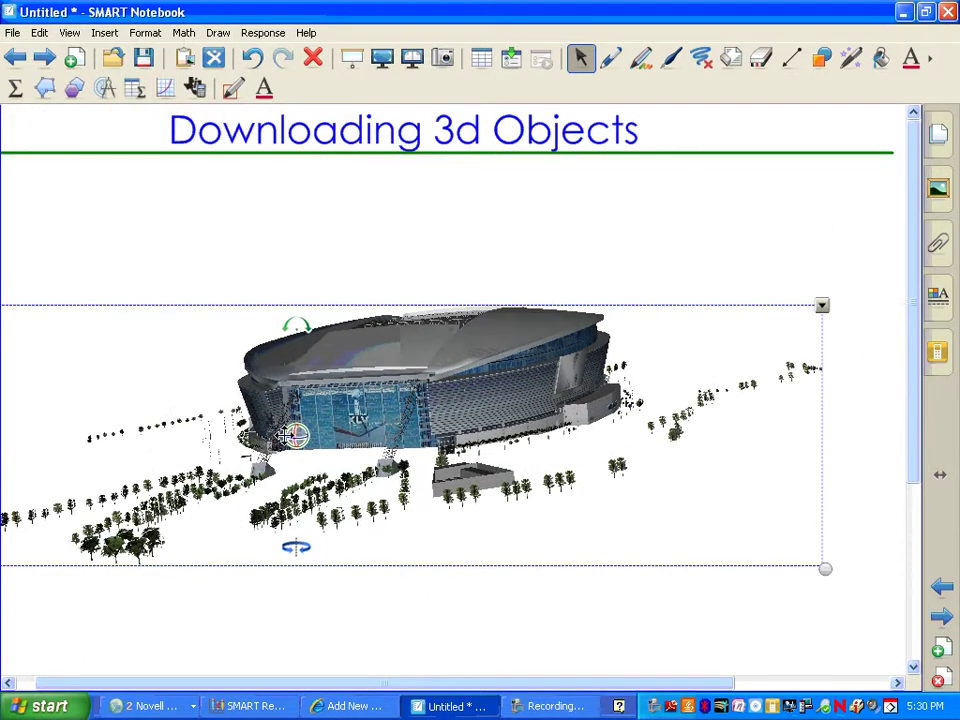
drag(330, 432, 751, 457)
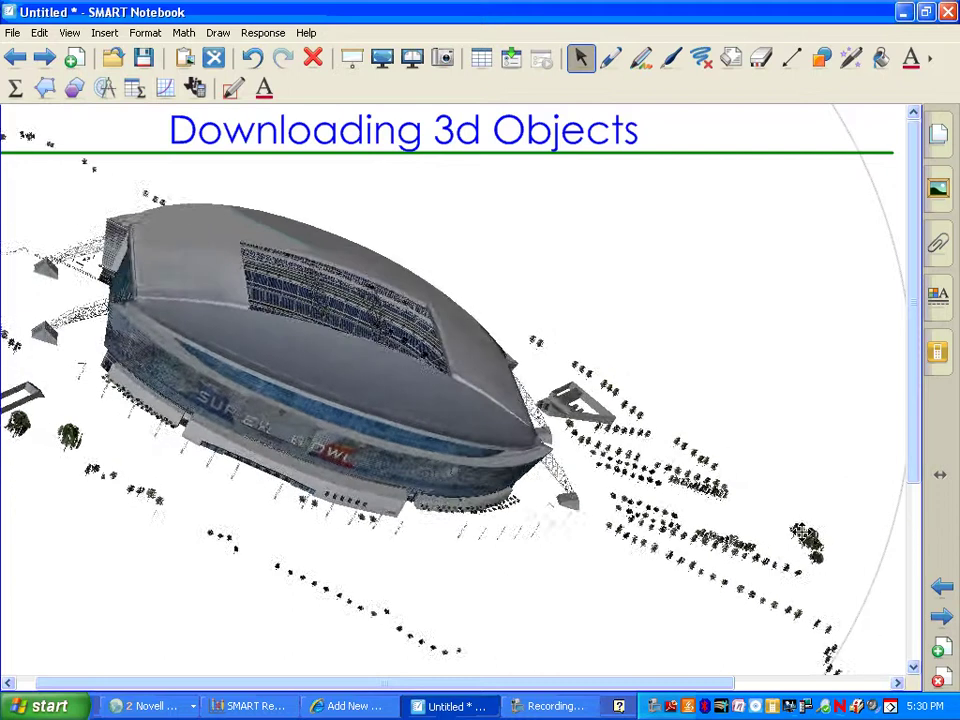
click(608, 428)
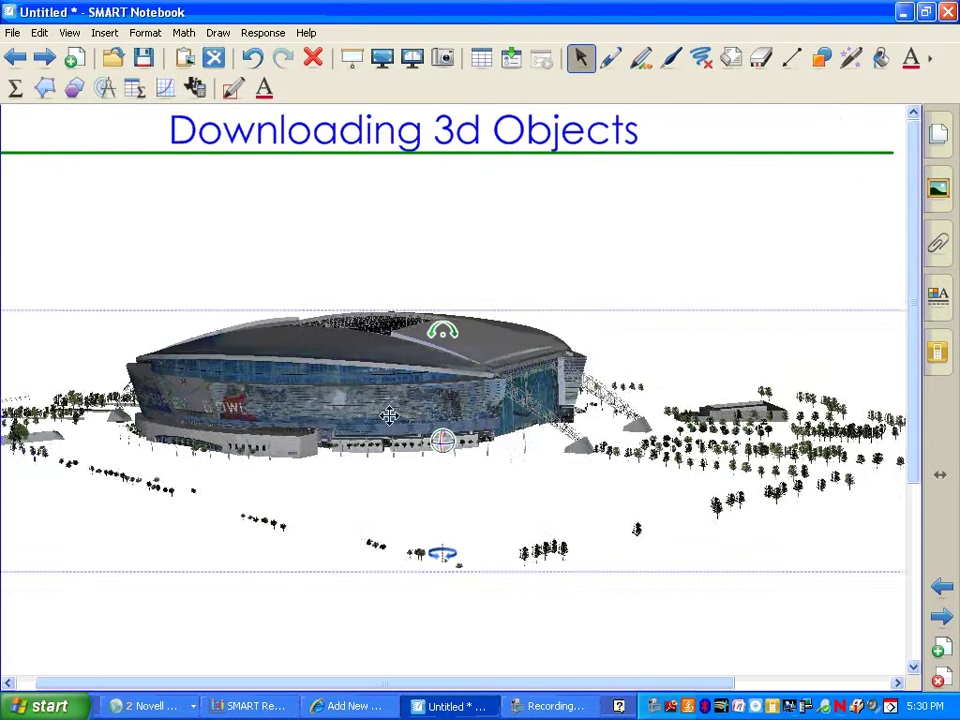
- Rotate the stadium model so its large glass end wall faces the front, and reposition it near the middle of the page
drag(389, 416, 465, 375)
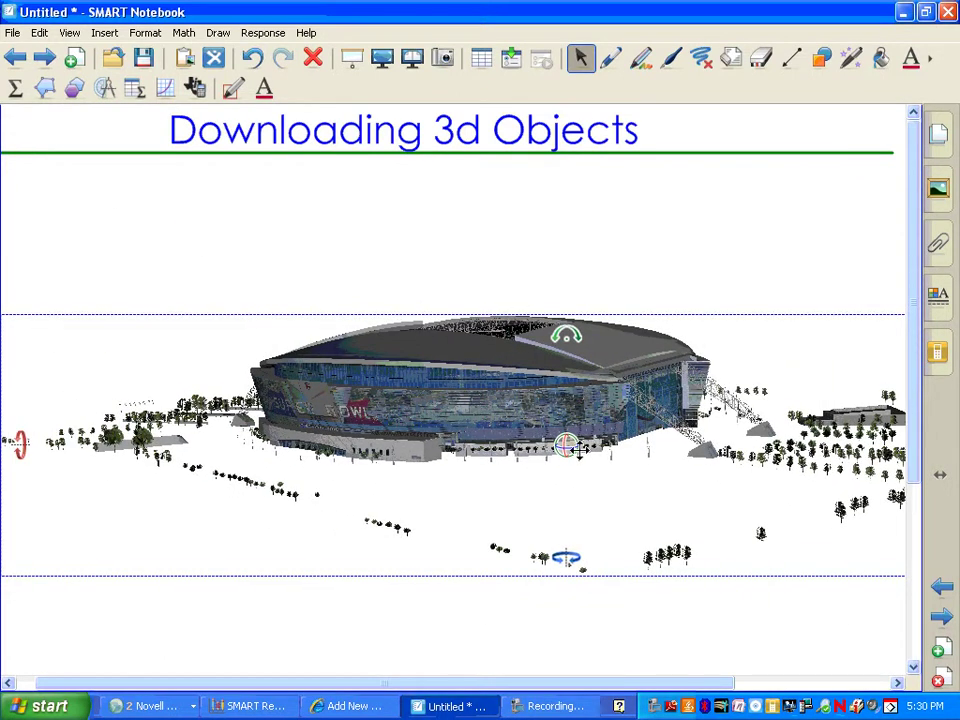
drag(579, 449, 288, 444)
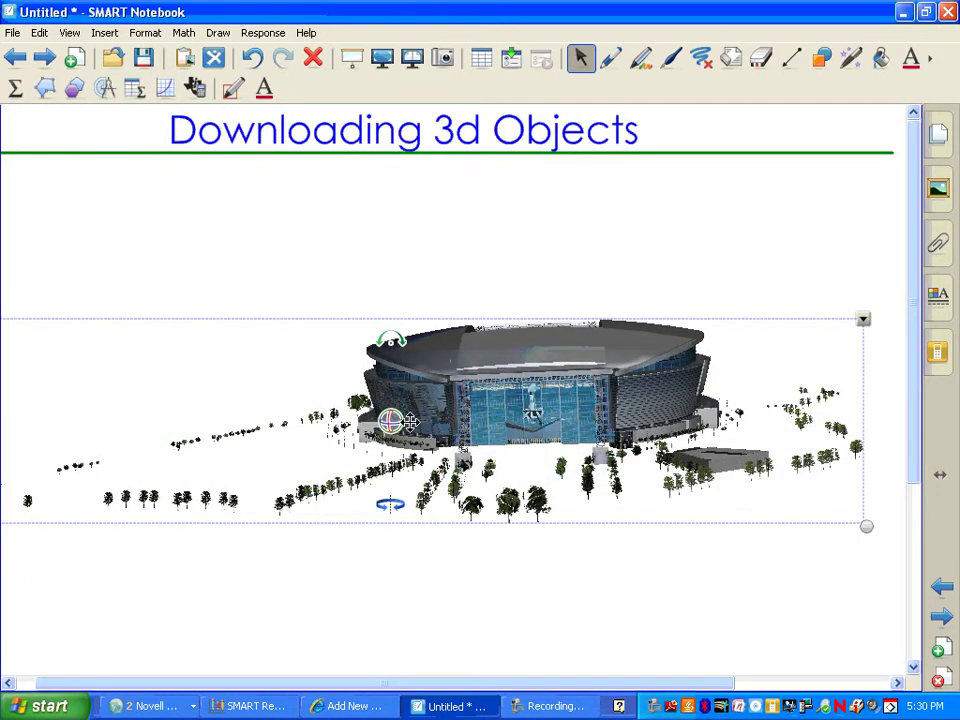
drag(410, 422, 436, 423)
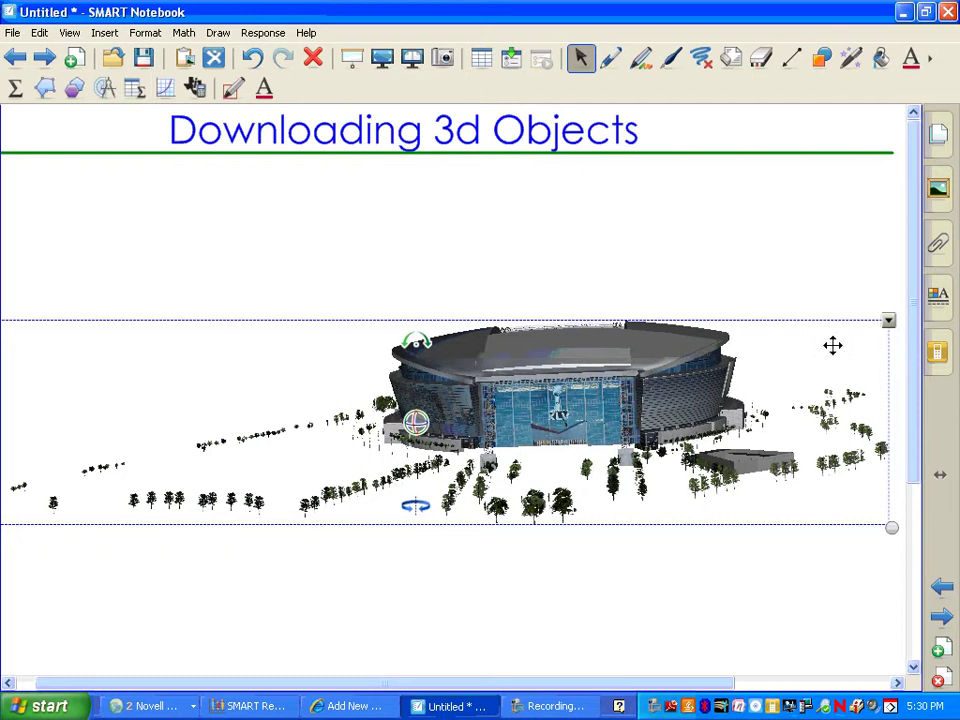
- Enter the stadium model's 3D scene and fly inside to view the Cowboys Stadium scoreboard and the playing field, then return to the page
click(888, 322)
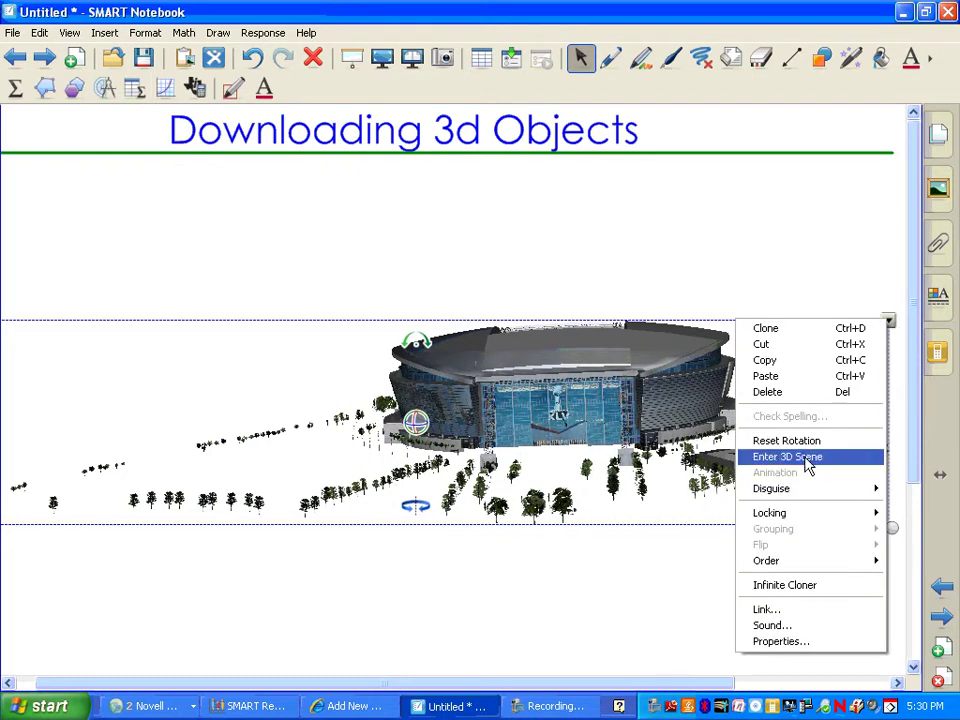
right_click(547, 381)
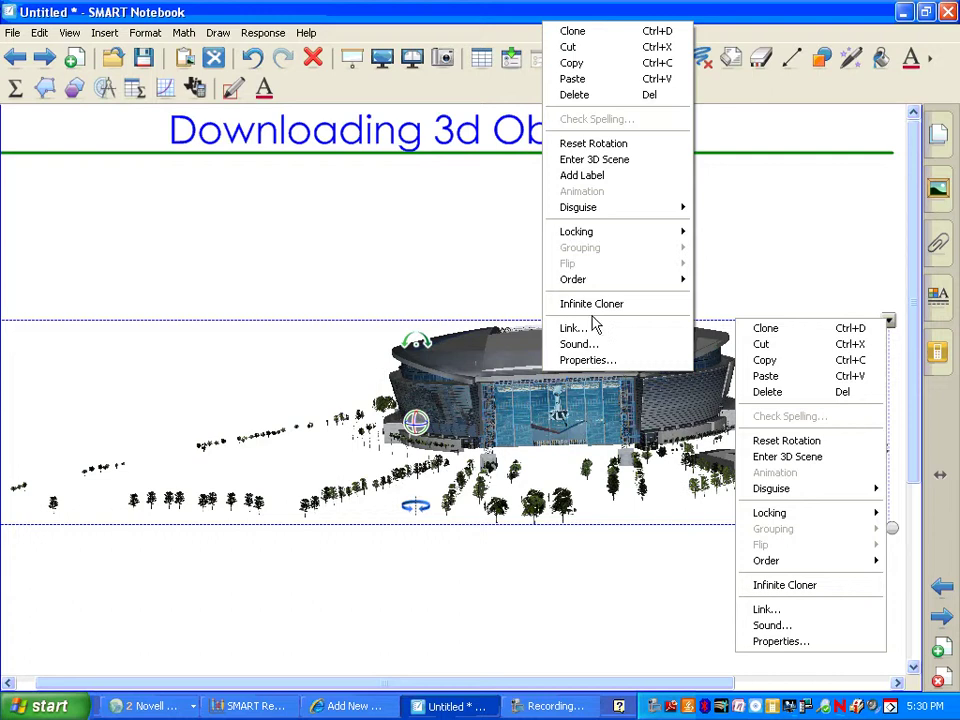
click(598, 160)
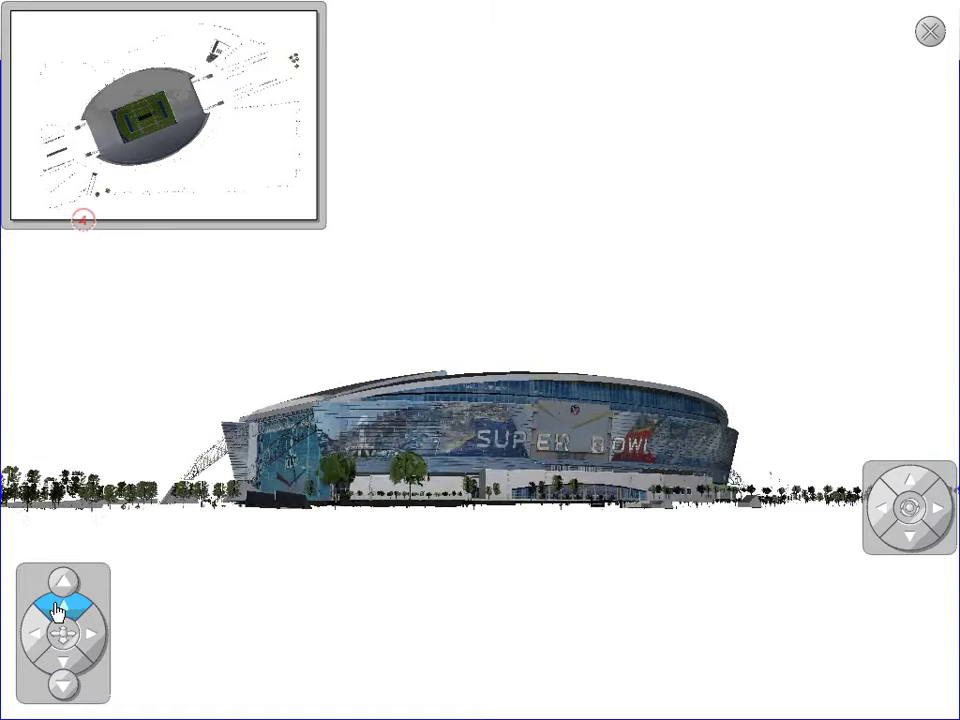
click(57, 612)
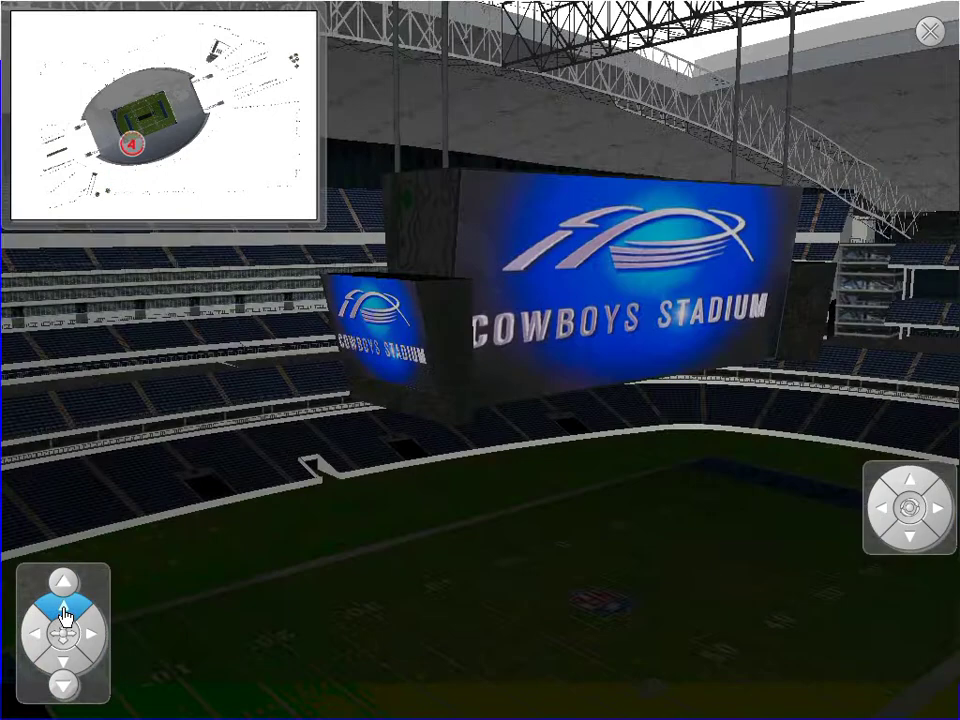
mouse_move(352, 620)
mouse_down()
mouse_move(229, 613)
mouse_move(502, 610)
mouse_up()
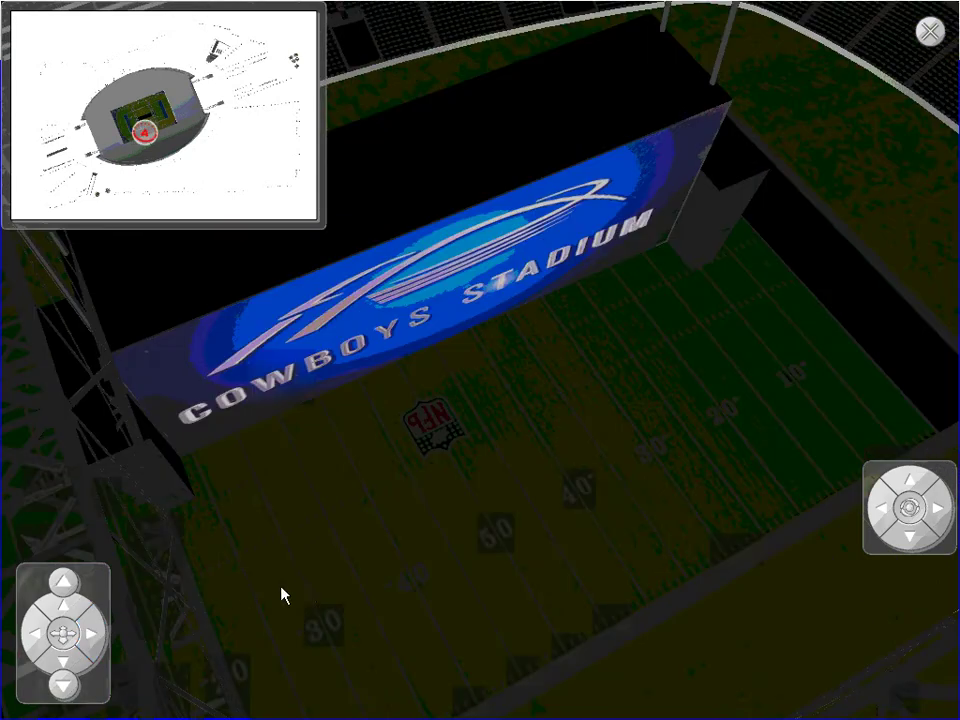
mouse_move(378, 577)
mouse_down()
mouse_move(381, 600)
mouse_move(375, 553)
mouse_move(376, 573)
mouse_up()
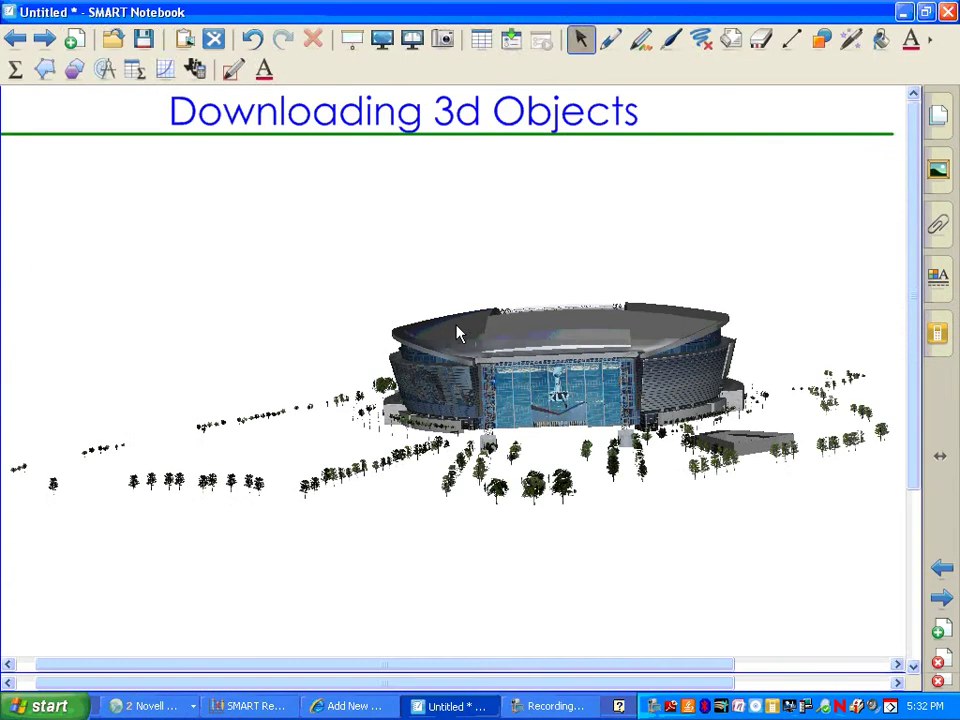
- Move the stadium model on the page and rotate it freely to show its opposite long side and the roof opening from above
drag(468, 388, 466, 418)
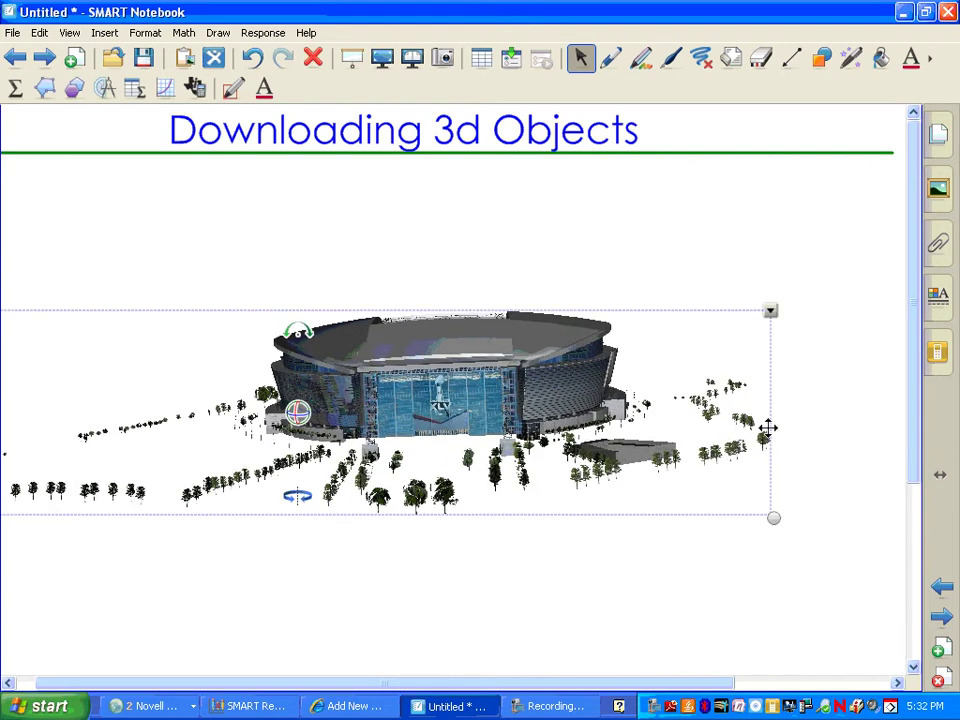
drag(261, 415, 523, 389)
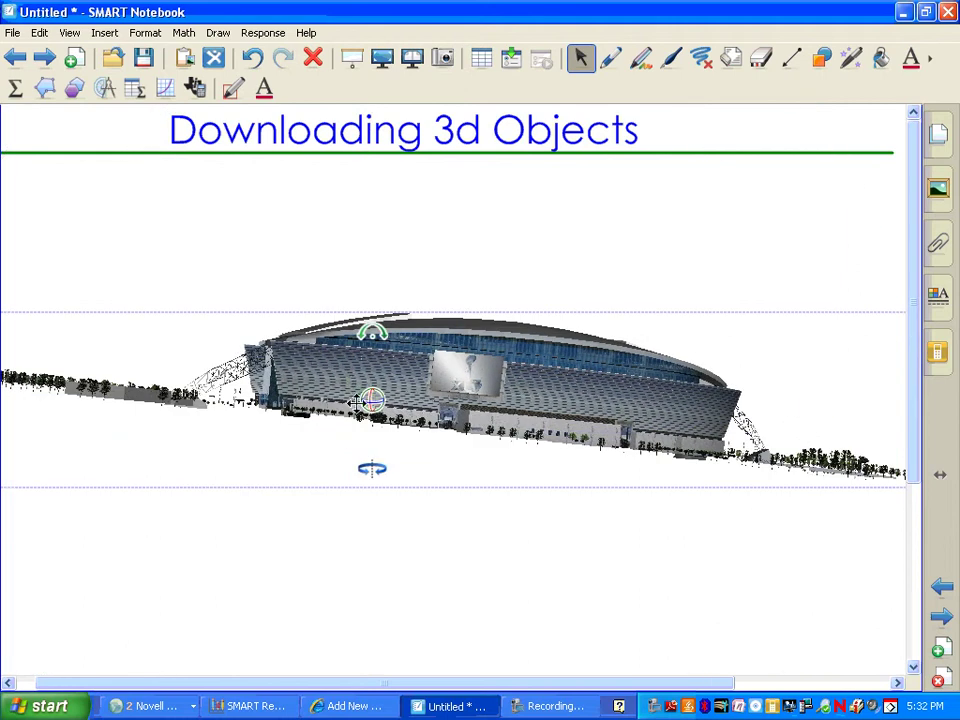
drag(372, 400, 204, 447)
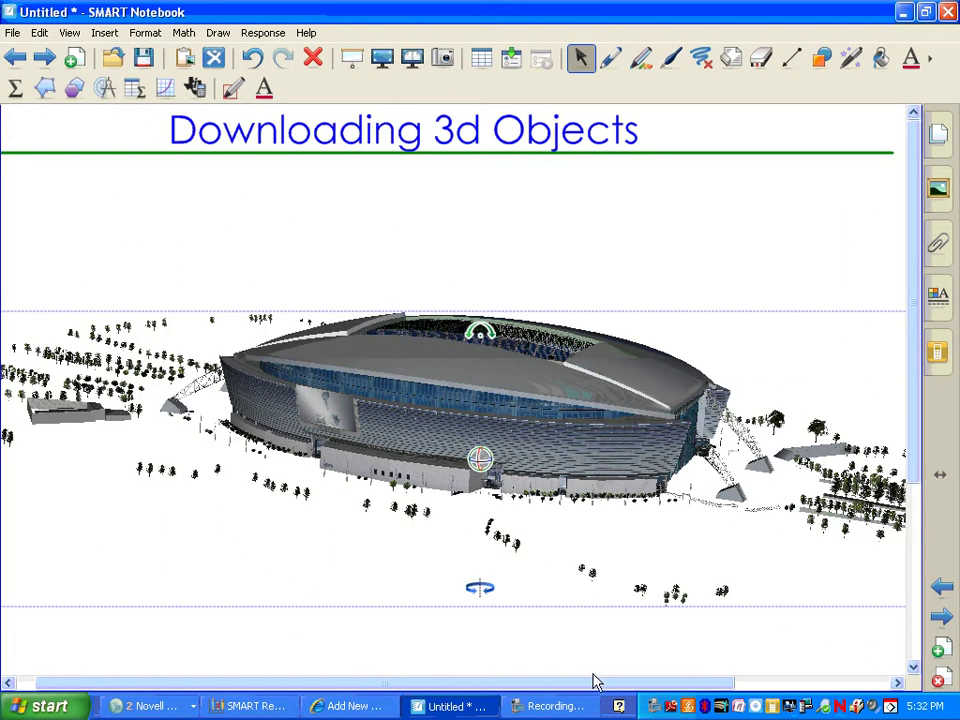